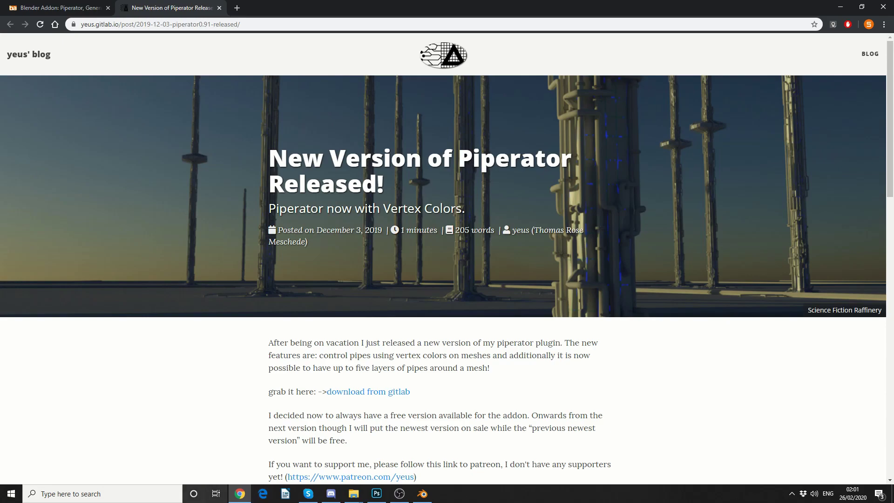
Switch to Blender and show the Piperator add-on's controls for the selected cube
left_click(423, 493)
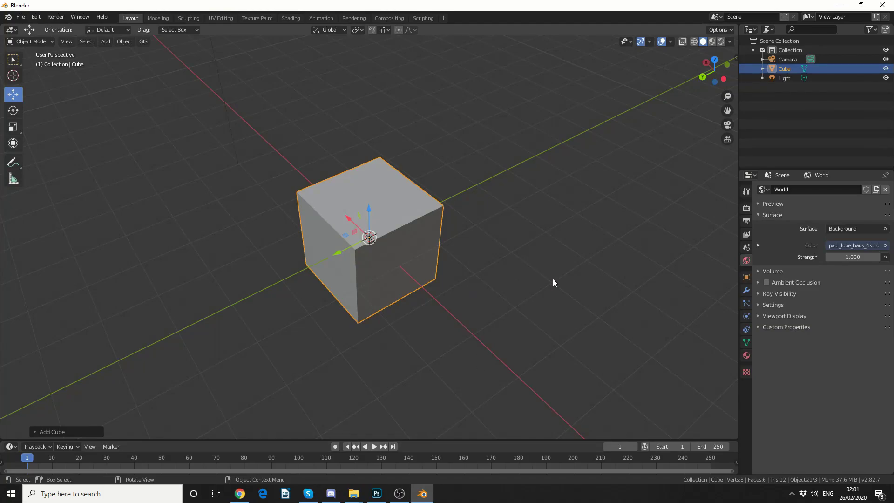
middle_click_drag(555, 281, 289, 287)
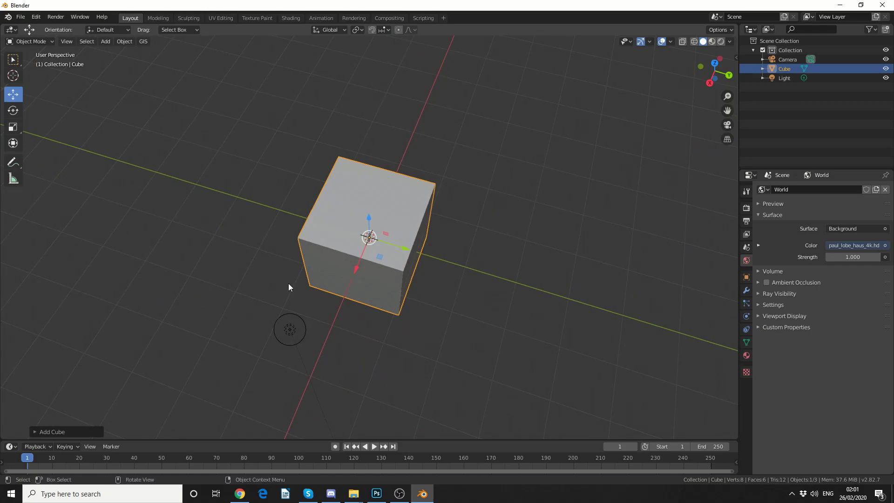
key("n")
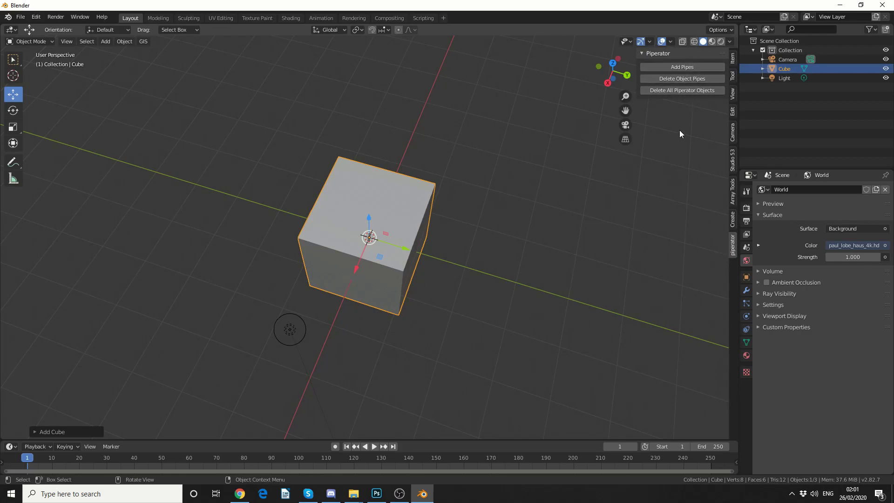
Show the cube in wireframe shading and subdivide its whole mesh into a six-by-six grid on each side
key("z")
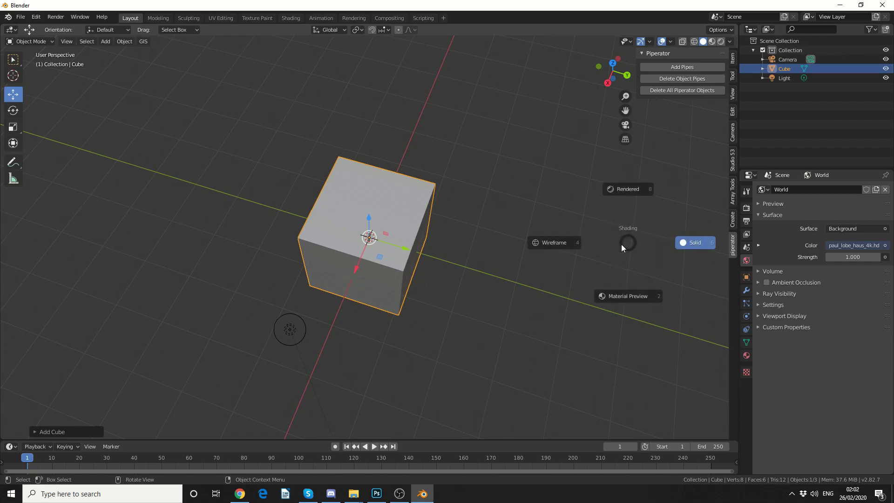
left_click(564, 244)
middle_click_drag(530, 293, 556, 255)
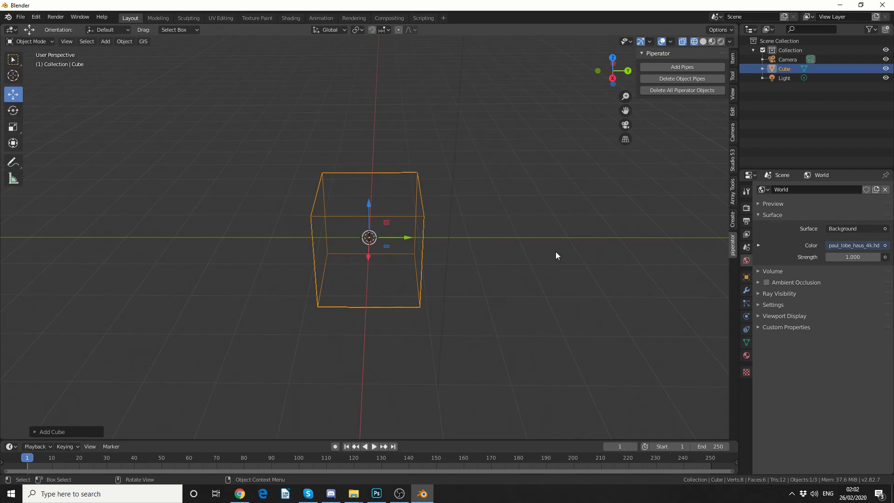
key("Tab")
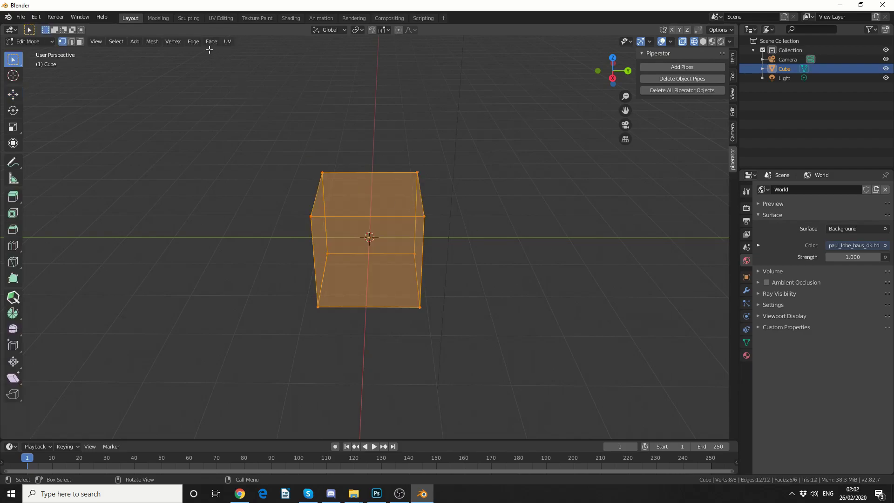
left_click(193, 41)
left_click(215, 85)
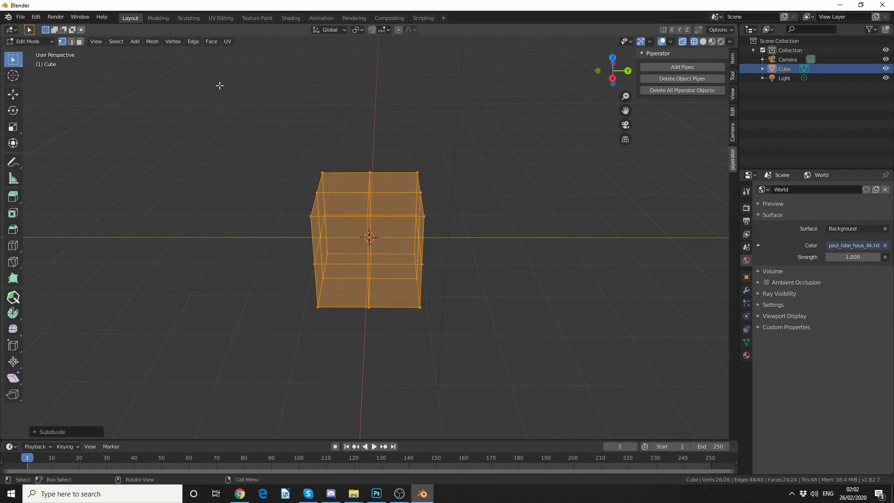
left_click(88, 432)
left_click_drag(129, 367, 151, 367)
left_click(184, 219)
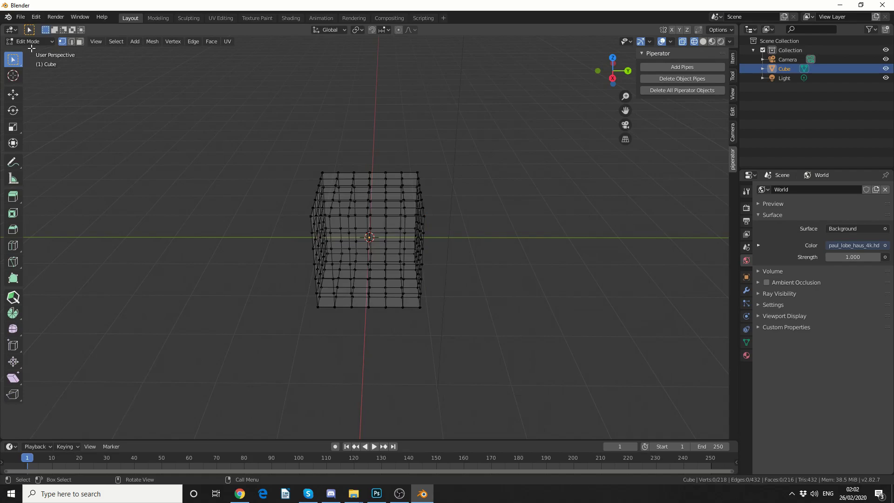
Return the subdivided cube to Object Mode and solid shading
key("Tab")
key("z")
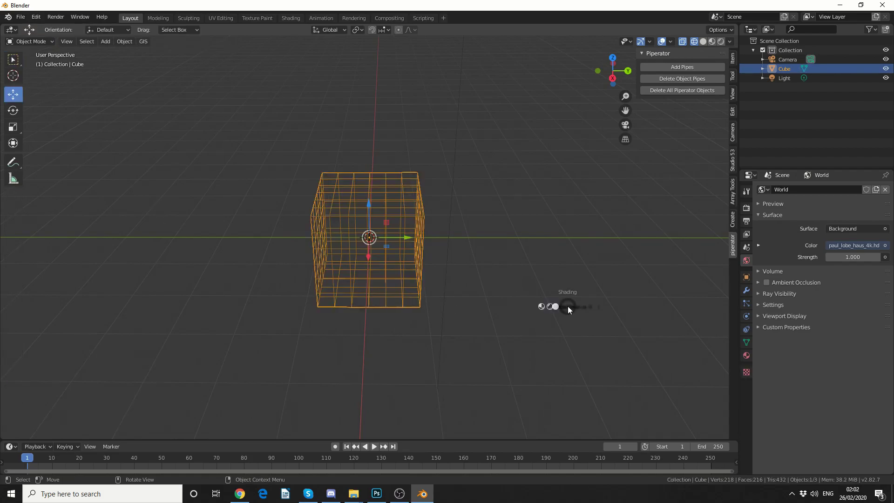
left_click(626, 301)
middle_click_drag(626, 298, 581, 308)
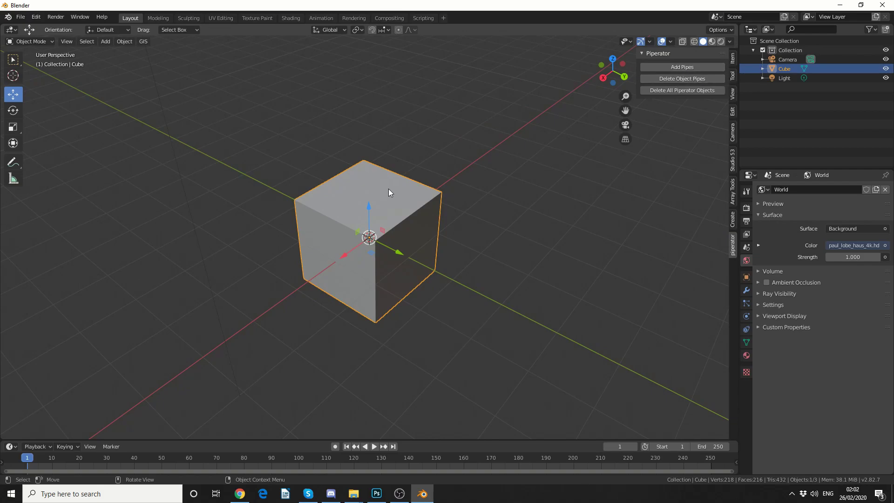
Generate Piperator pipes on the cube with the default settings
left_click(672, 70)
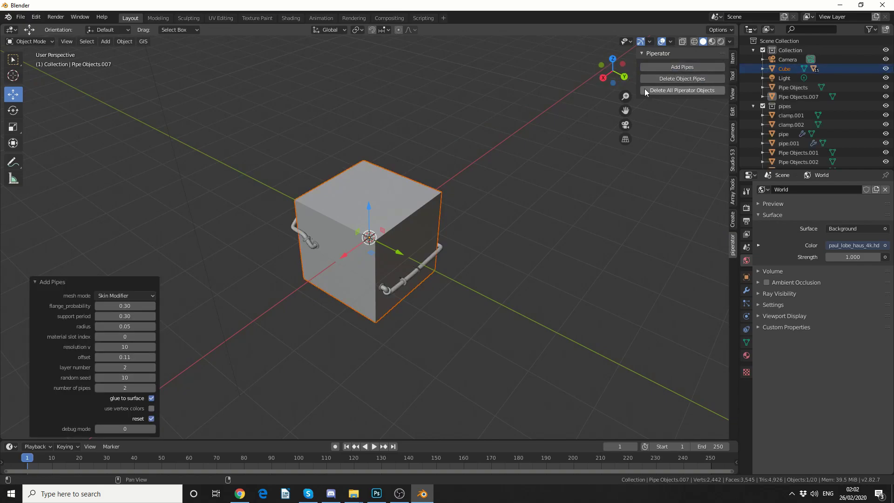
middle_click_drag(444, 306, 512, 297)
scroll(535, 294, "up", 6)
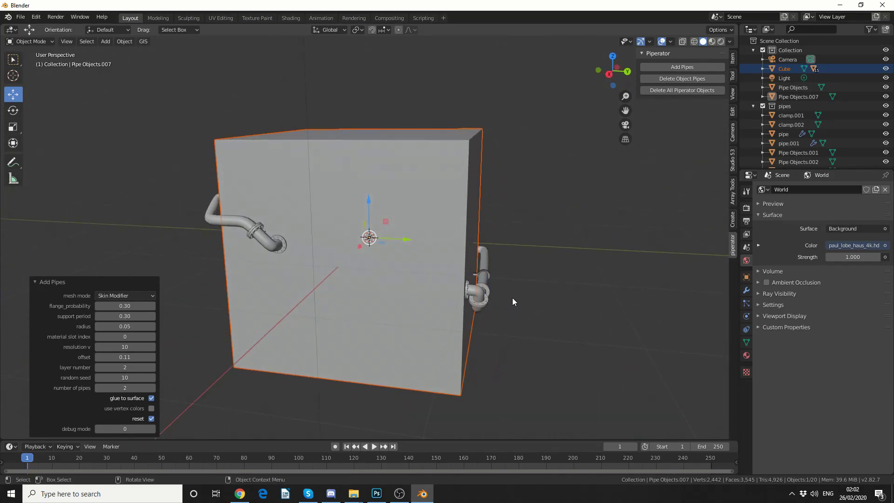
Try the Pipe Mesh and Simple Wire mesh modes on the pipes and go back to Skin Modifier
left_click(123, 296)
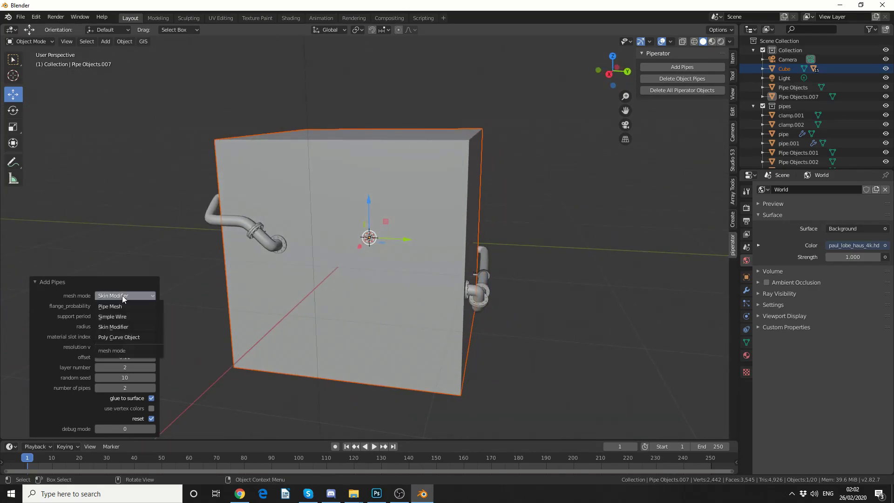
left_click(124, 306)
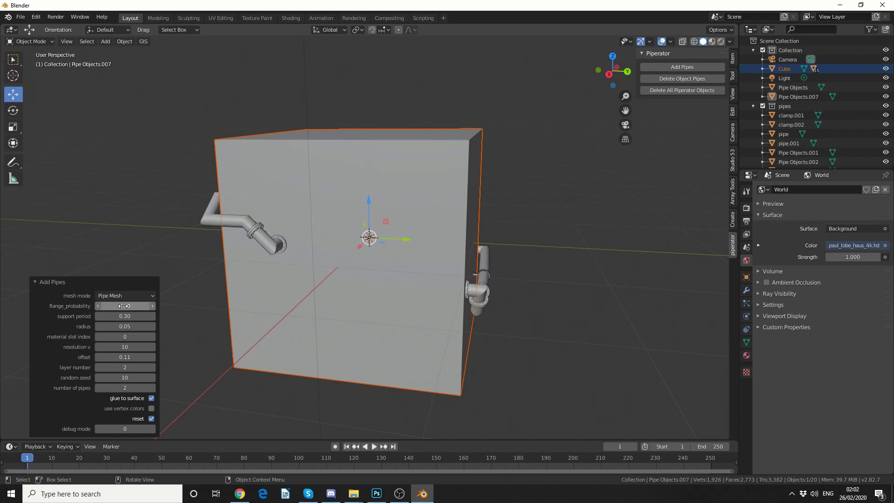
left_click(117, 296)
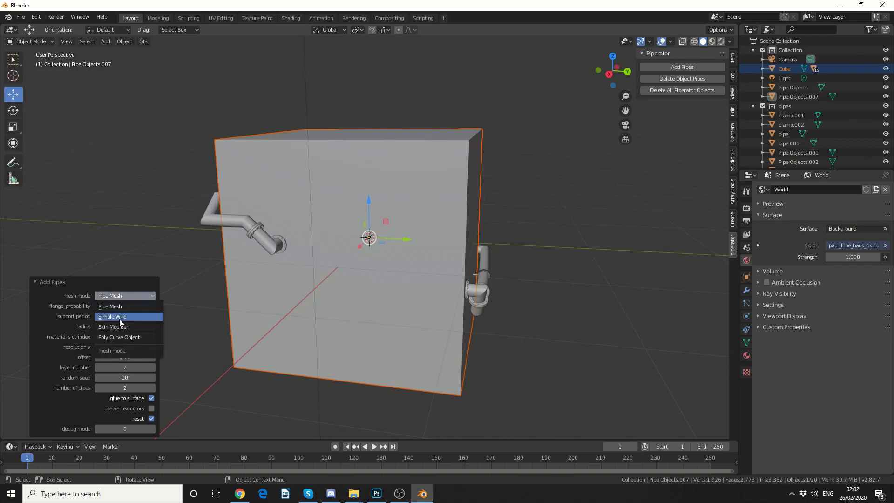
left_click(119, 319)
middle_click_drag(247, 303, 397, 252)
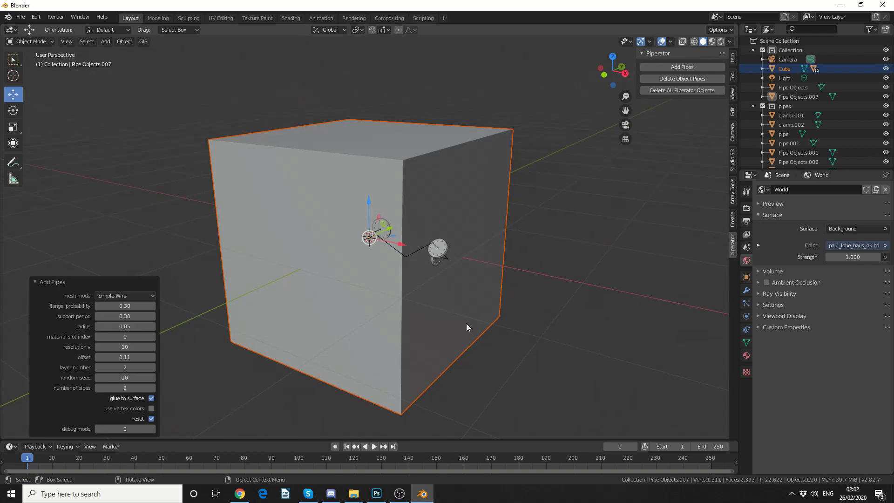
left_click(135, 297)
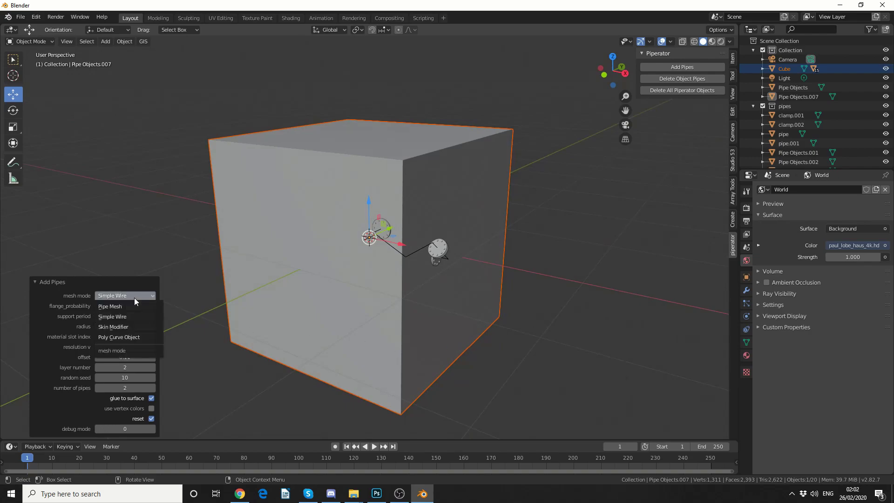
left_click(136, 328)
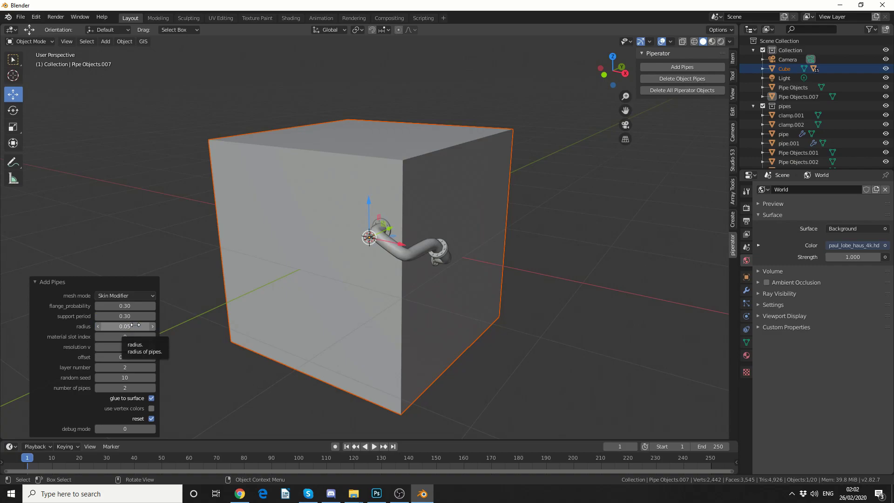
Preview the pipes as Poly Curve Object and restore the Skin Modifier mesh mode
left_click(124, 295)
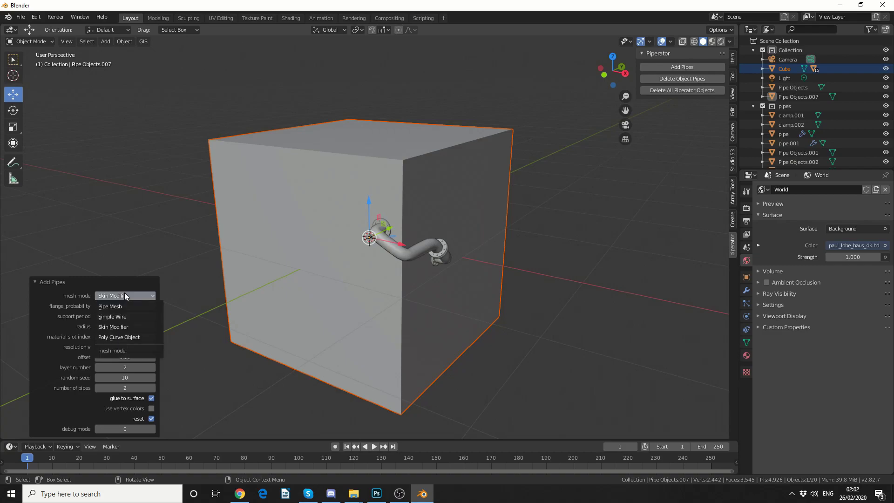
left_click(125, 338)
middle_click_drag(522, 368, 481, 364)
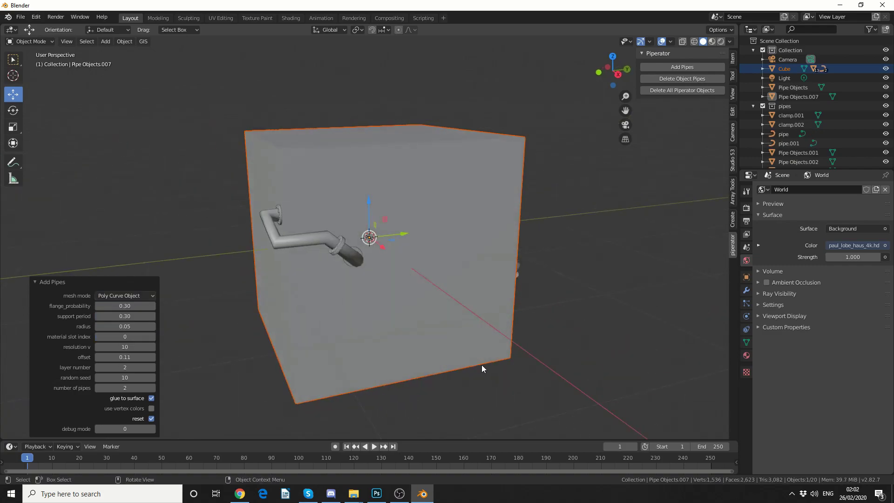
left_click(119, 297)
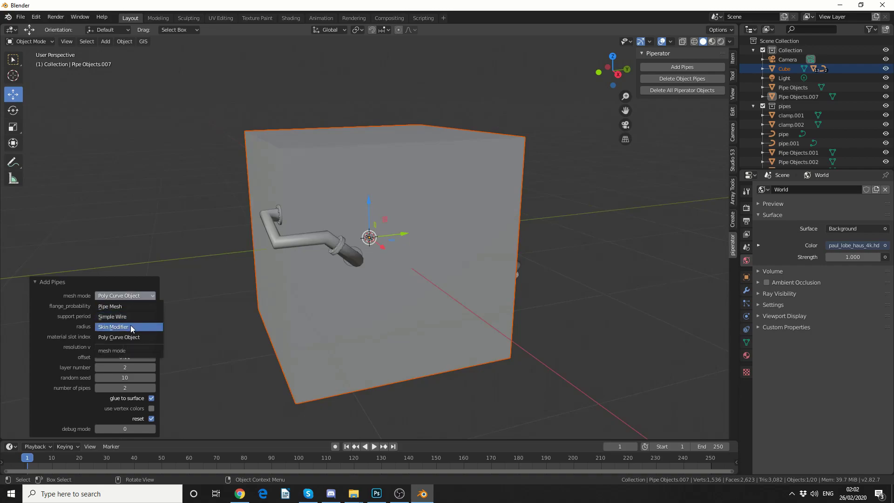
left_click(131, 326)
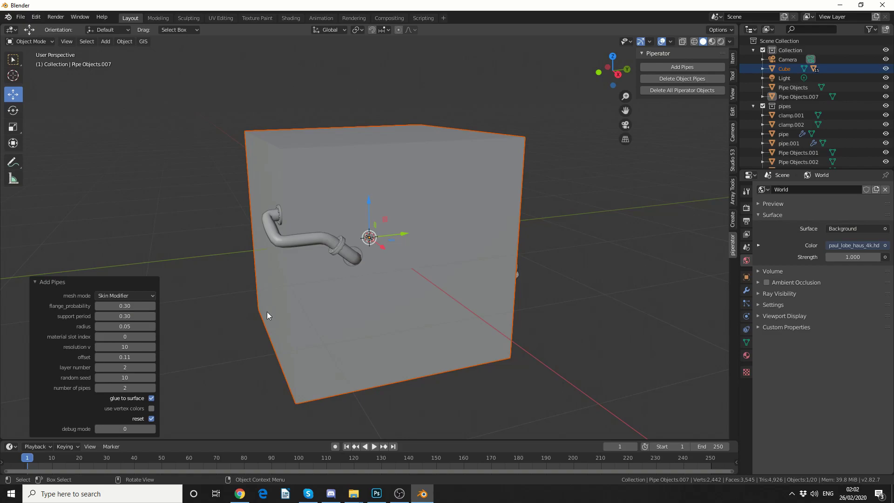
middle_click_drag(267, 315, 471, 345)
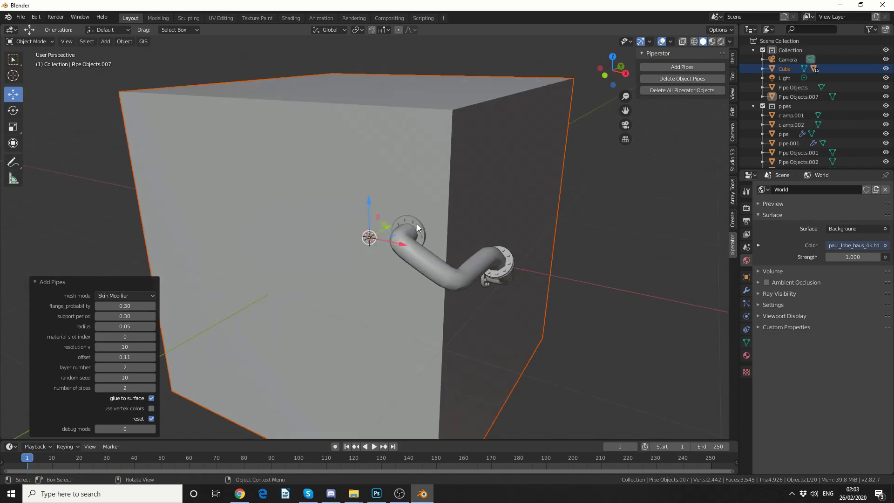
Set the pipes' flange probability to 0.00
left_click(115, 306)
type("0")
key("Return")
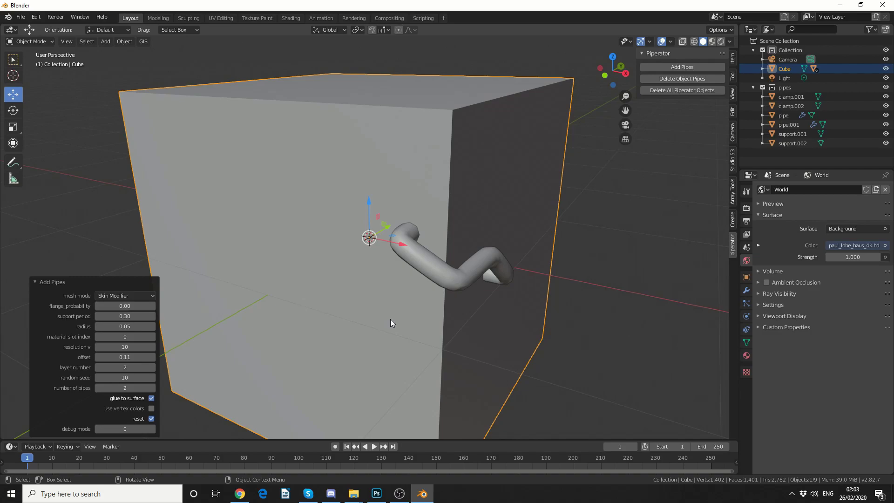
Set the pipes' support period to 0.00
scroll(392, 324, "down", 1)
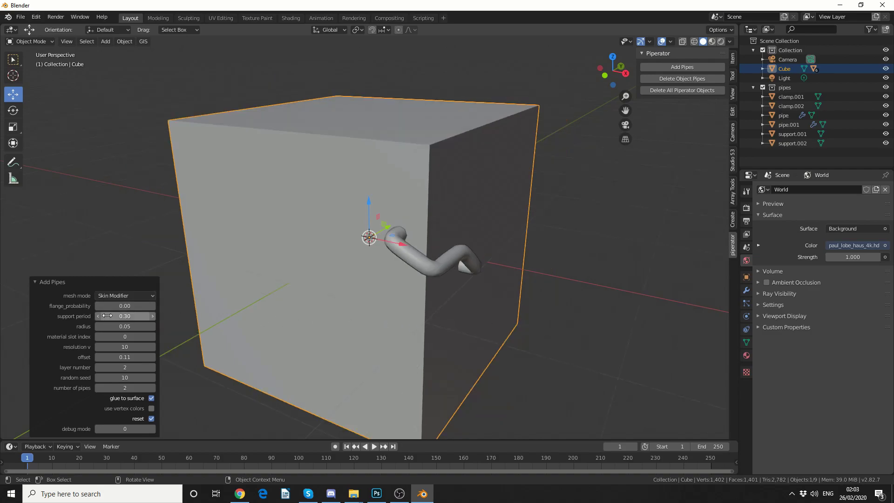
middle_click_drag(551, 357, 459, 311)
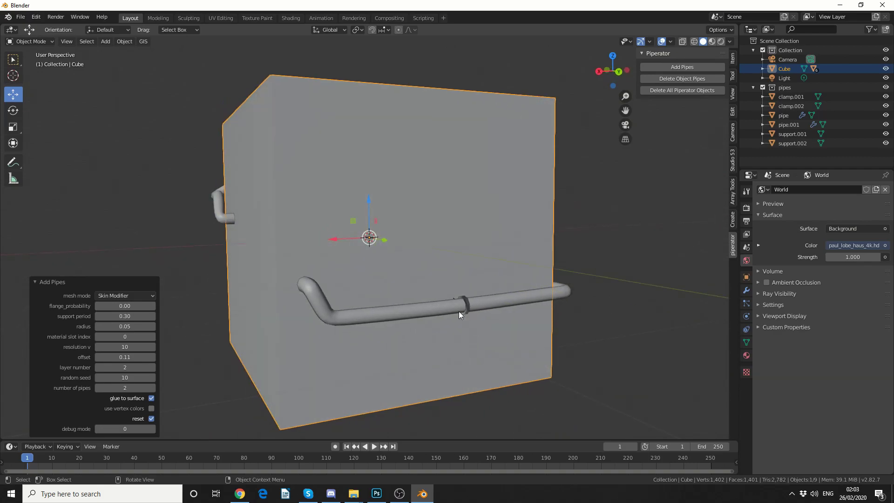
left_click(130, 317)
type("0.5")
key("Return")
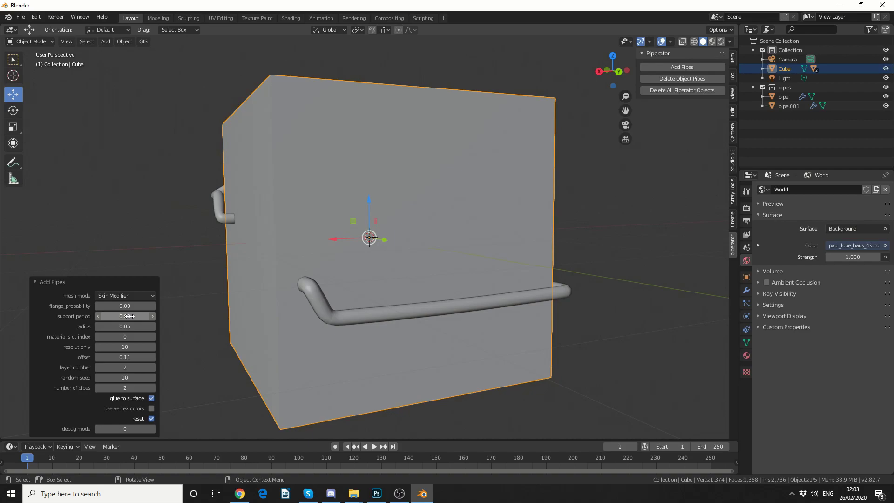
Set the pipe radius to 0.02
left_click(124, 326)
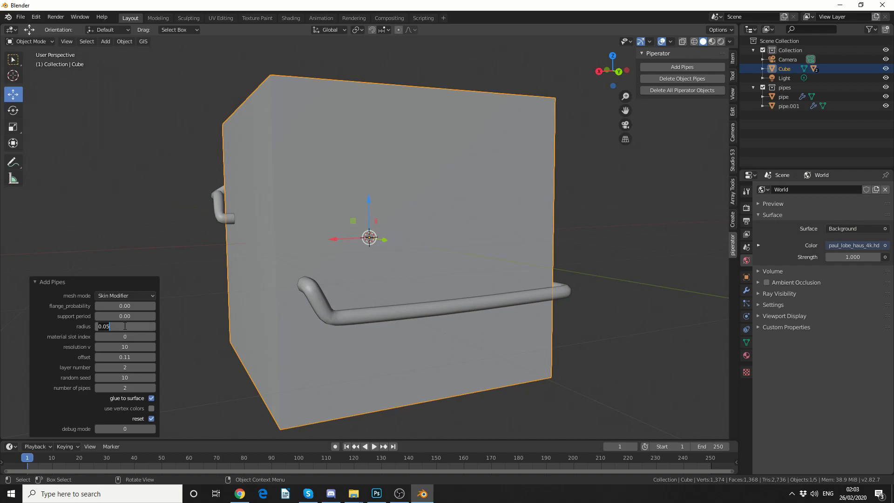
type("0.02")
key("Return")
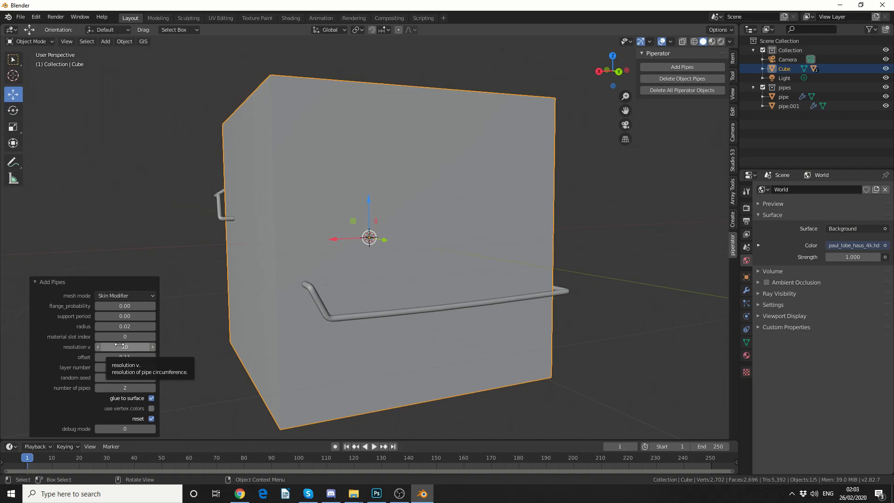
Try a larger pipe offset from the cube's surface and set it back to 0.11
mouse_move(125, 356)
left_mouse_down()
mouse_move(149, 357)
mouse_move(132, 360)
left_mouse_up()
left_click(131, 360)
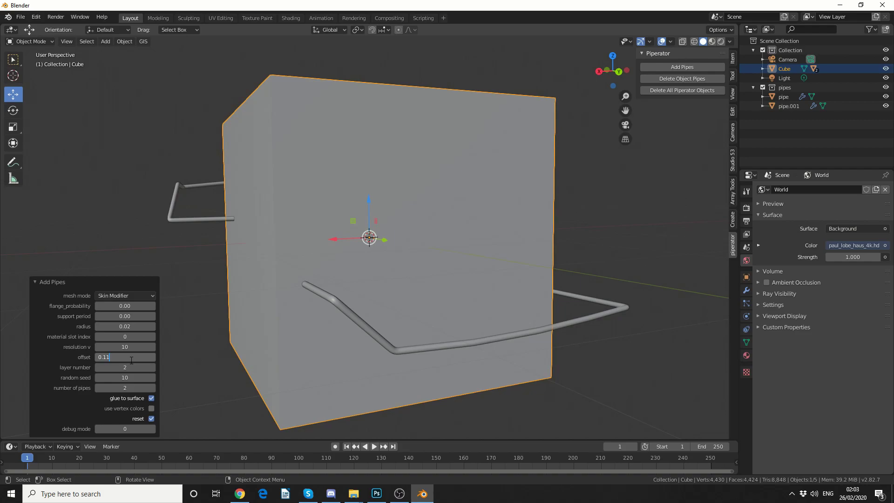
key("Return")
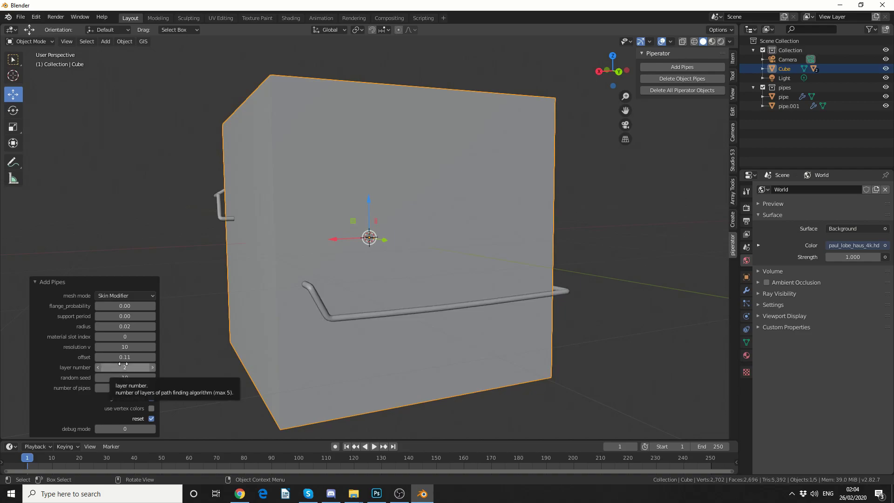
Set the random seed to 58 and the number of pipes to 25
left_click_drag(123, 377, 154, 377)
middle_click_drag(466, 333, 369, 297)
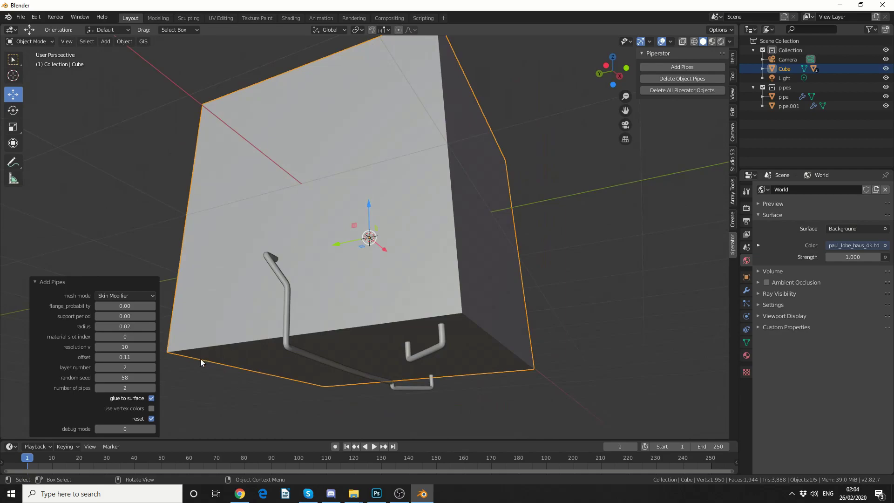
left_click(137, 387)
type("25")
key("Return")
middle_click_drag(434, 298, 612, 358)
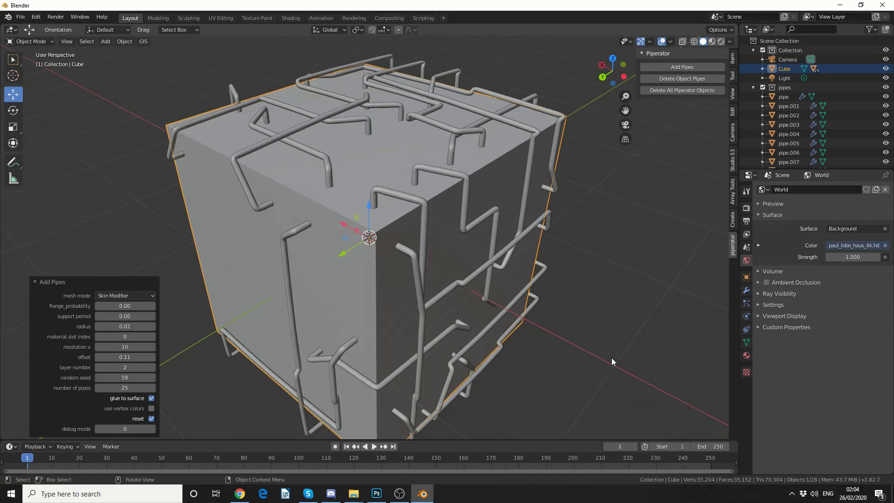
middle_click_drag(612, 361, 636, 355)
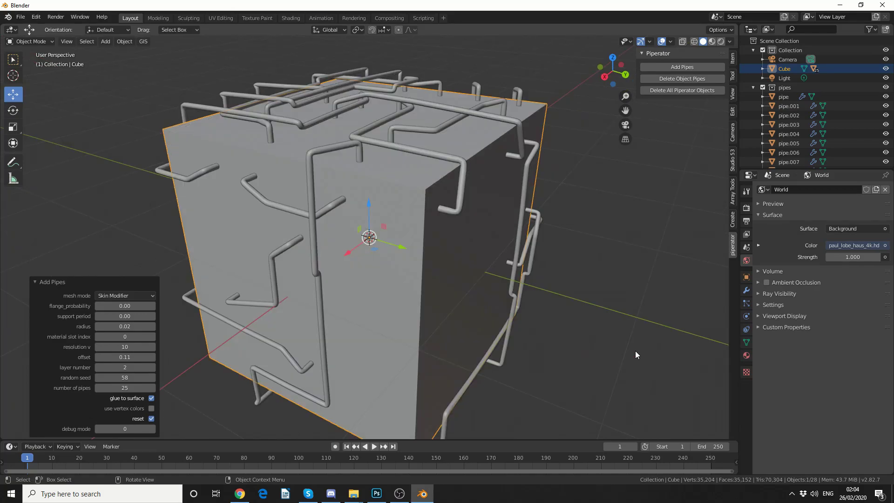
Set the flange probability of the 25 pipes to 0.30
left_click(132, 306)
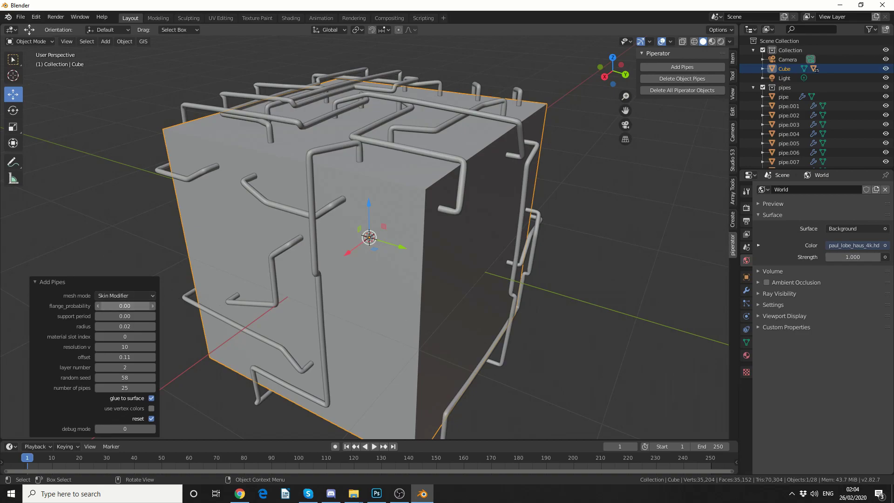
type("0.0")
key("BackSpace")
type("3")
key("Return")
middle_click_drag(542, 273, 276, 281)
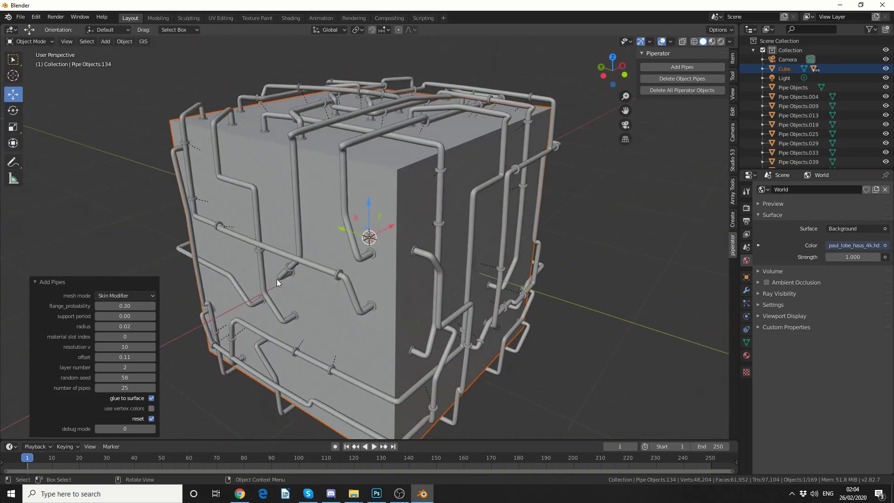